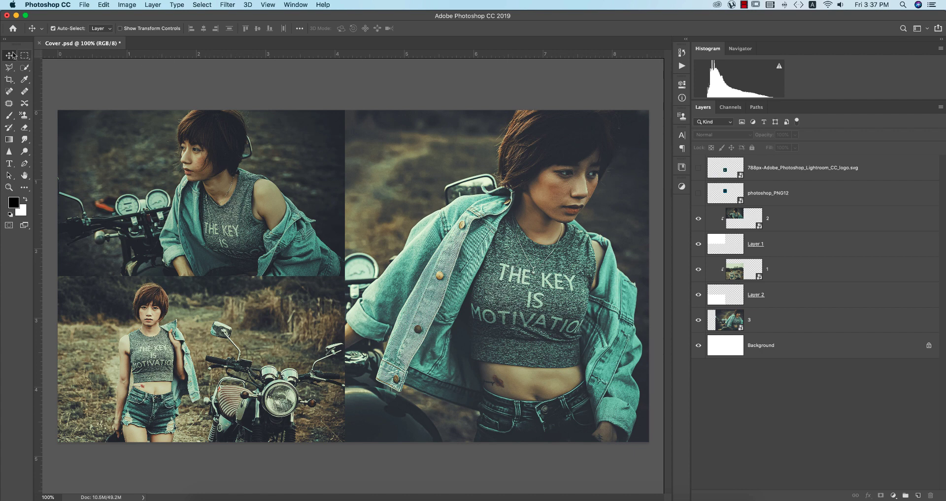
- Browse the Open dialog to the 8-5-2020 project folder
{"action": "left_click", "coordinate": [84, 5]}
{"action": "left_click", "coordinate": [84, 4]}
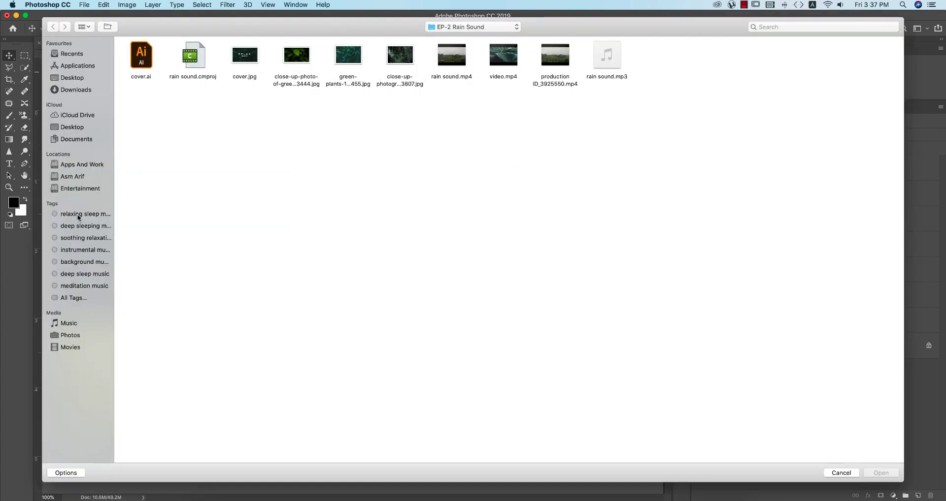
{"action": "left_click", "coordinate": [72, 177]}
{"action": "left_click", "coordinate": [72, 166]}
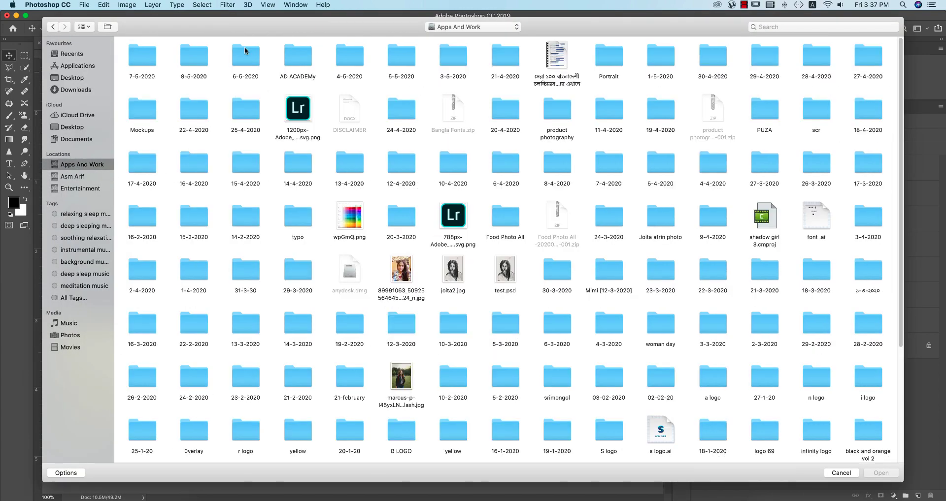
{"action": "left_click", "coordinate": [139, 67]}
{"action": "left_click", "coordinate": [187, 66]}
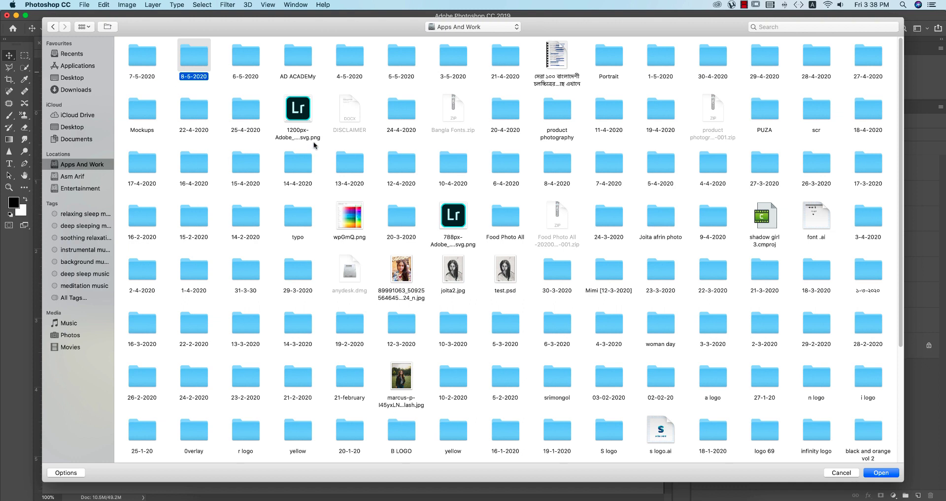
{"action": "double_click", "coordinate": [203, 62]}
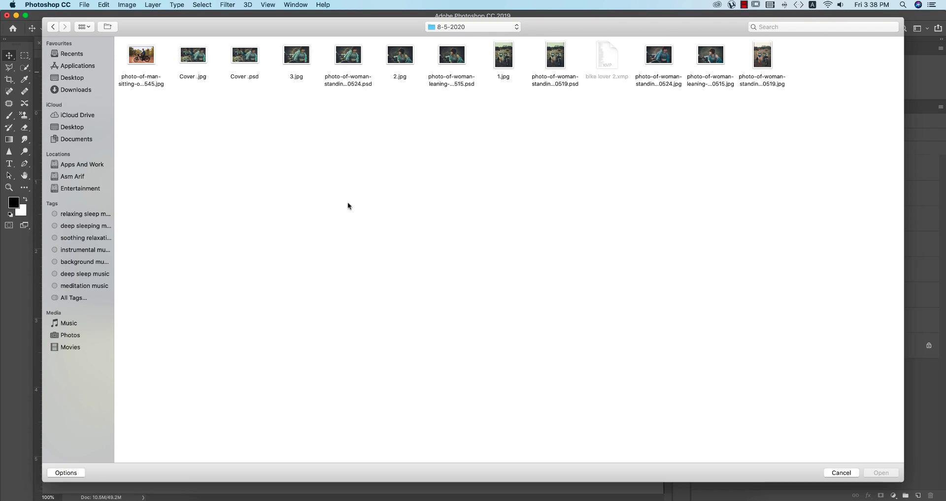
- Open photo-of-woman-leaning-on-motorcycle-2830515.jpg, fit it on screen, and duplicate it as Layer 1
{"action": "left_click", "coordinate": [709, 60]}
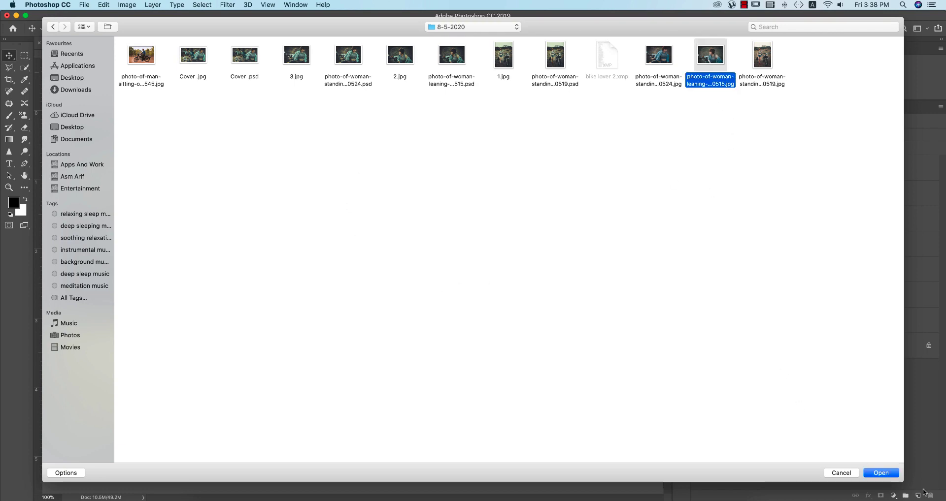
{"action": "key", "text": "Return"}
{"action": "key", "text": "super+0"}
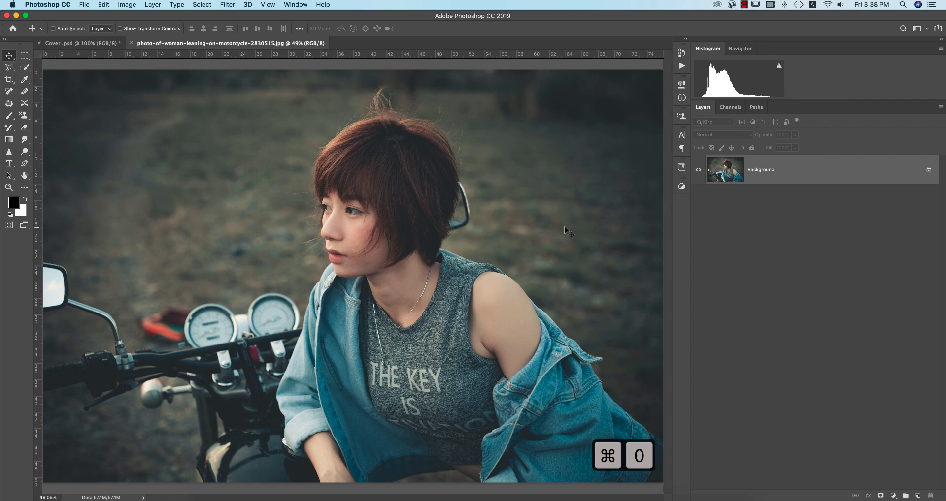
{"action": "key", "text": "super+j"}
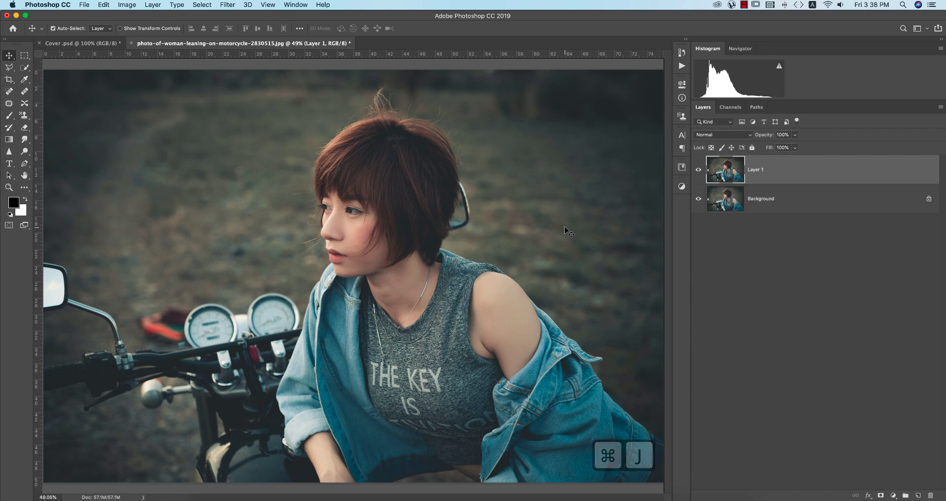
- Apply the Camera Raw Filter to Layer 1 using the 'bike lover 2.xmp' preset settings
{"action": "left_click", "coordinate": [227, 5]}
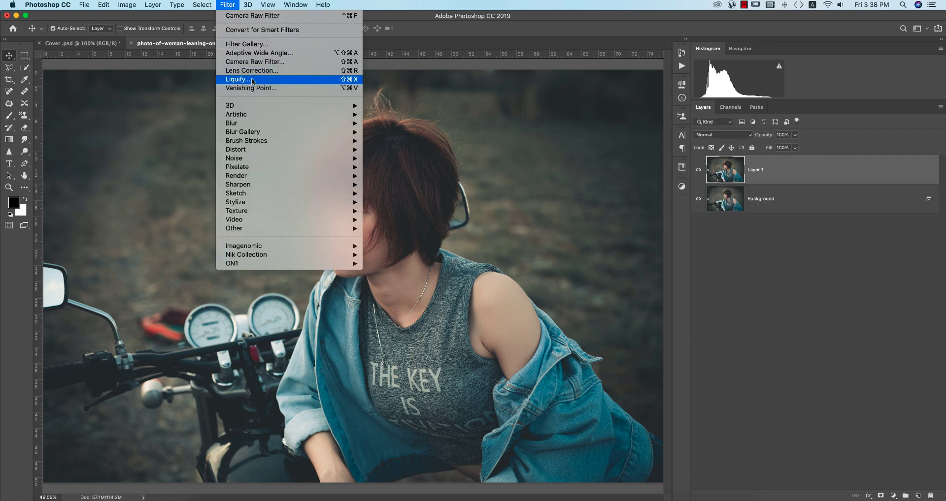
{"action": "left_click", "coordinate": [250, 64]}
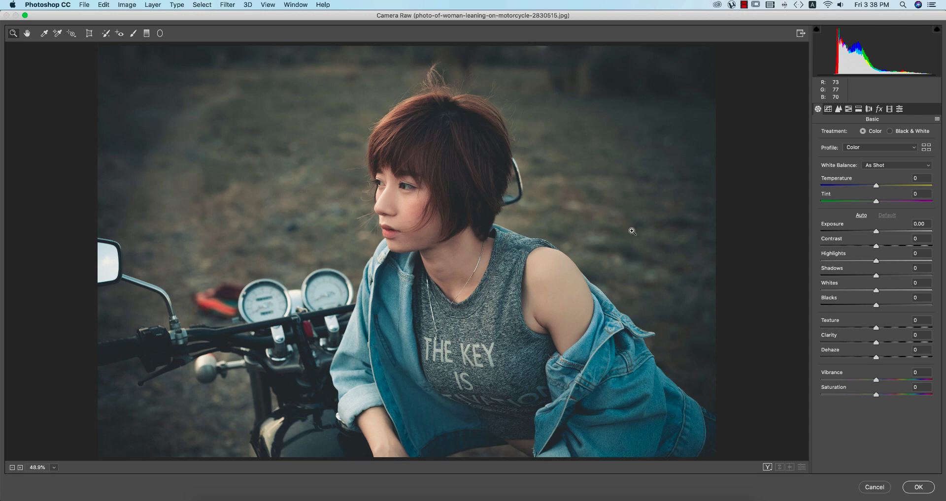
{"action": "left_click", "coordinate": [937, 119]}
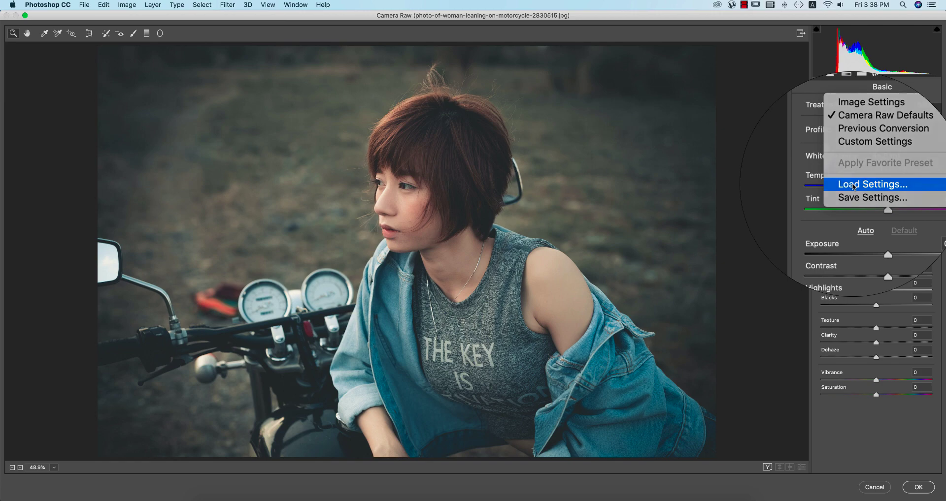
{"action": "left_click", "coordinate": [853, 185]}
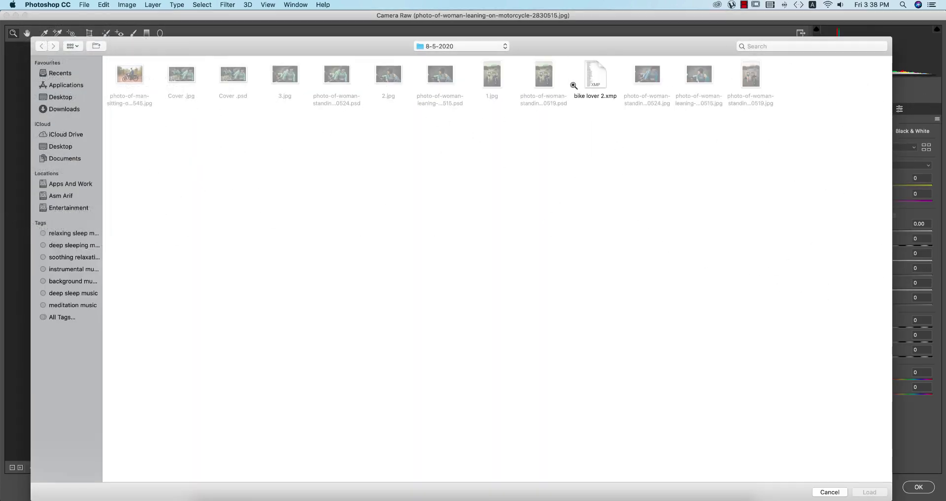
{"action": "left_click", "coordinate": [573, 86]}
{"action": "left_click", "coordinate": [866, 492]}
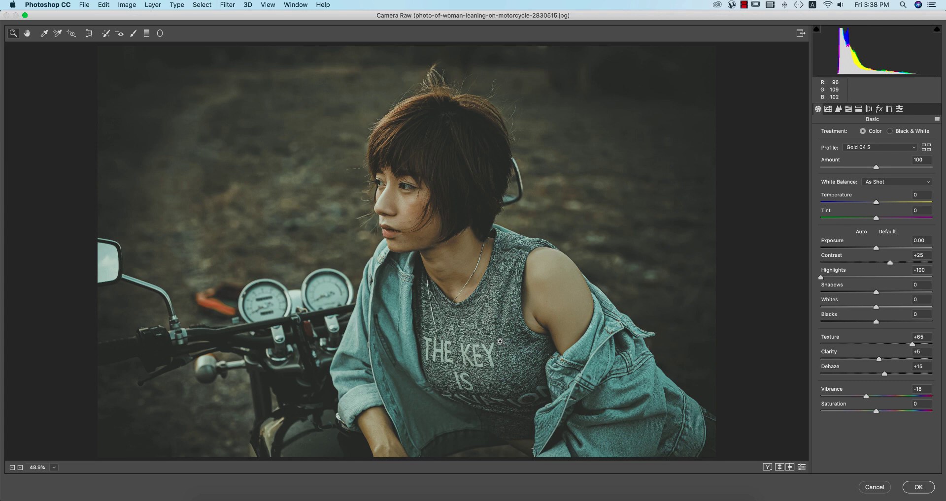
- Review the Basic values: Contrast +25, Highlights -100, Texture +65, Clarity +5, Vibrance -18
{"action": "left_click", "coordinate": [928, 253]}
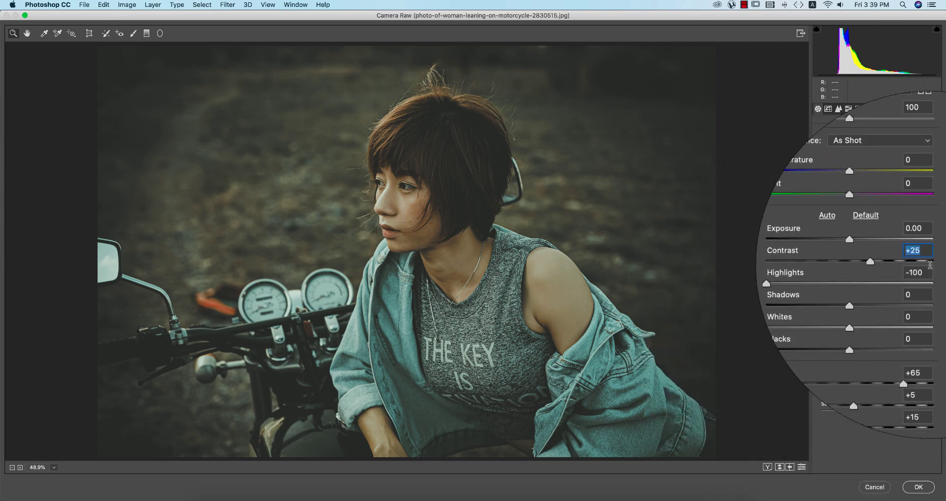
{"action": "left_click", "coordinate": [929, 270]}
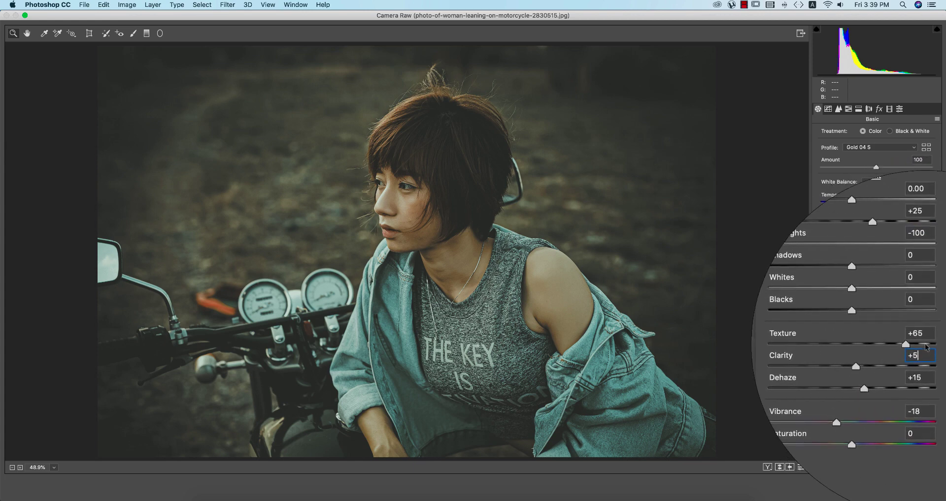
{"action": "left_click", "coordinate": [921, 337]}
{"action": "left_click", "coordinate": [925, 351]}
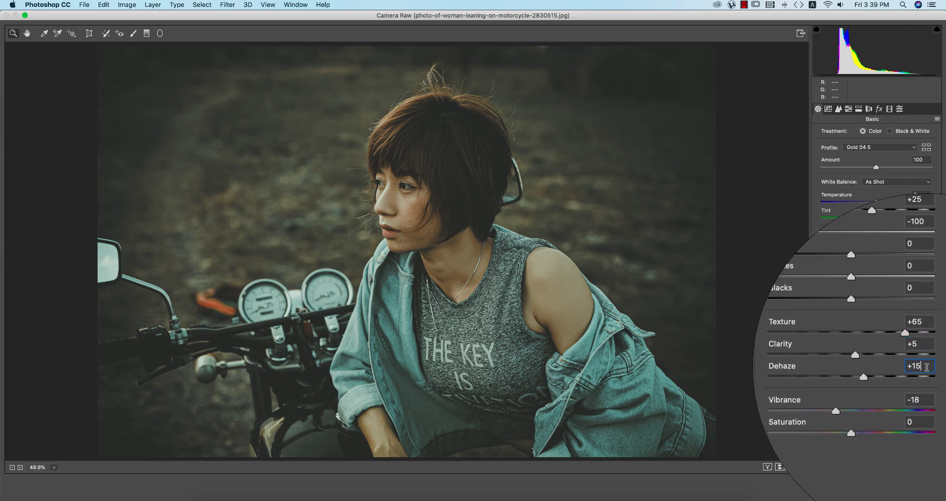
{"action": "left_click", "coordinate": [926, 390]}
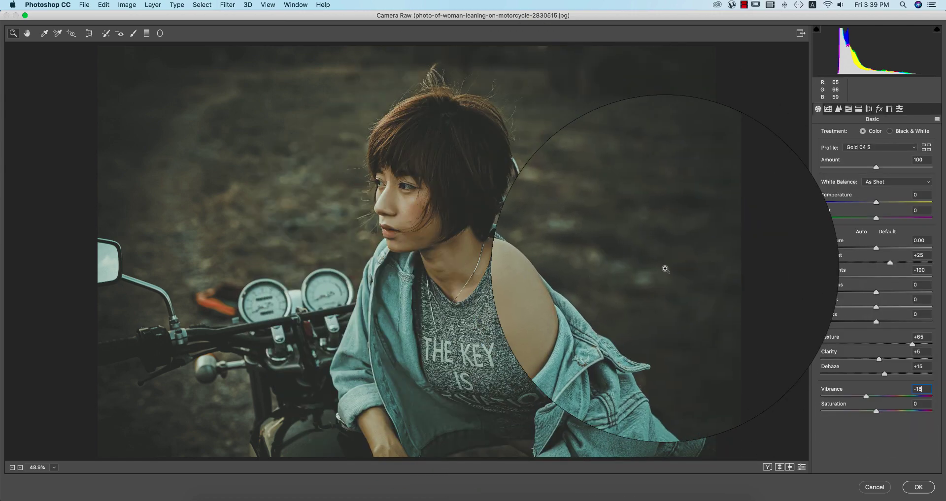
- Check the RGB tone curve, trying a black-point drag and undoing it so the curve stays as loaded
{"action": "left_click", "coordinate": [827, 109]}
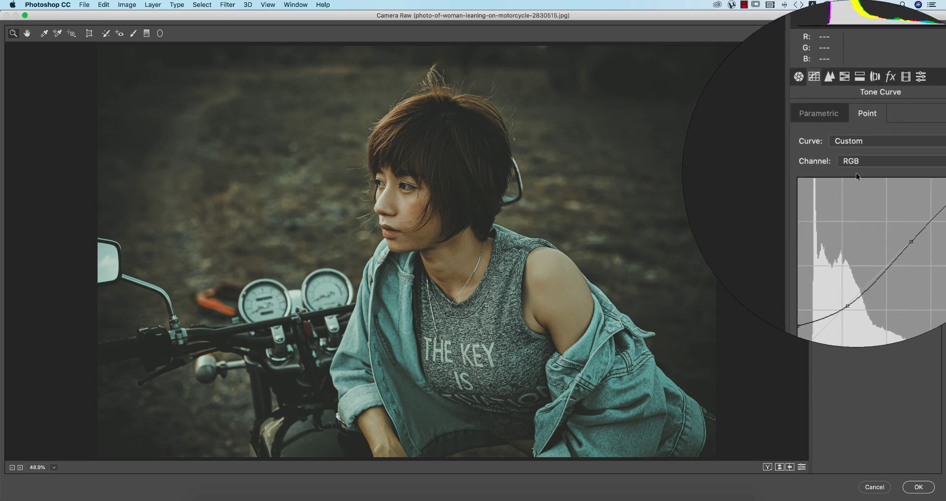
{"action": "left_click", "coordinate": [860, 185]}
{"action": "left_click", "coordinate": [853, 166]}
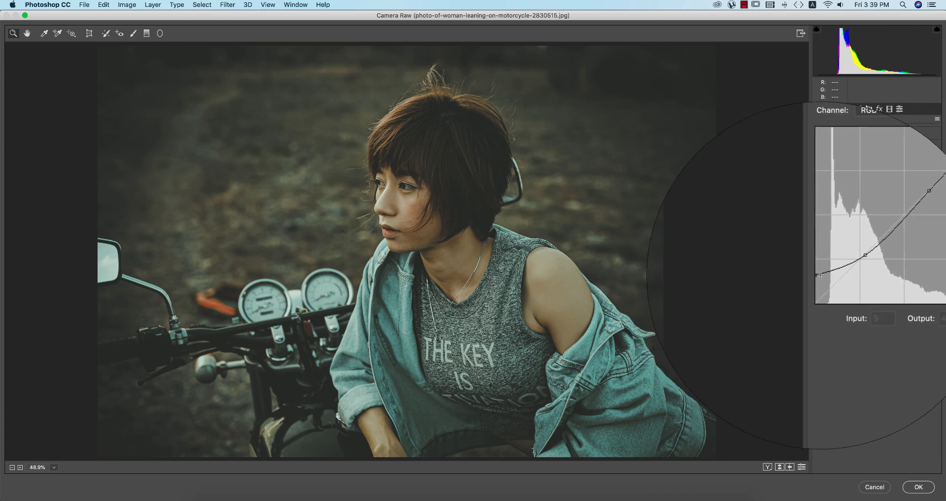
{"action": "left_click_drag", "start_coordinate": [818, 275], "coordinate": [819, 287]}
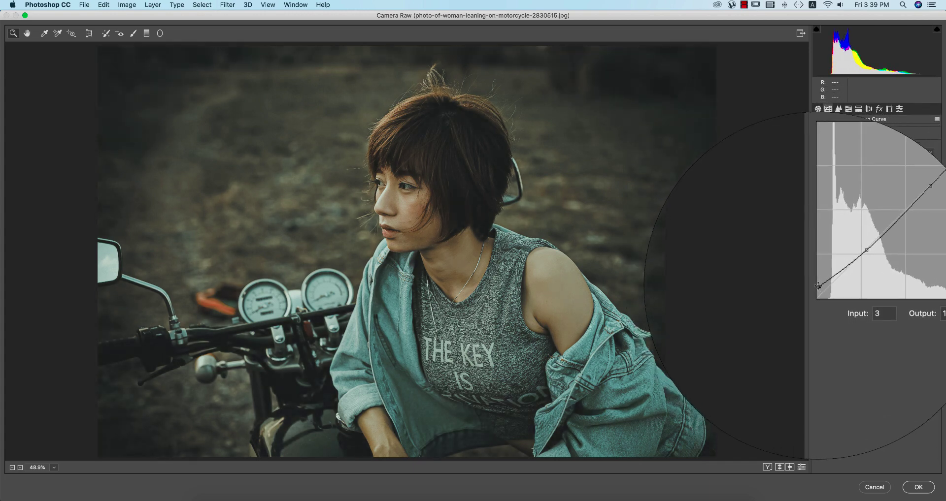
{"action": "key", "text": "super+z"}
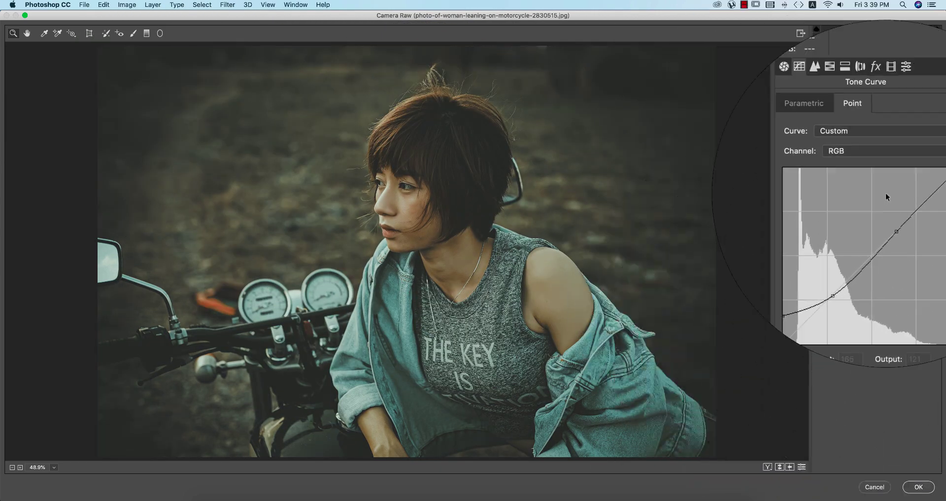
{"action": "left_click", "coordinate": [853, 105]}
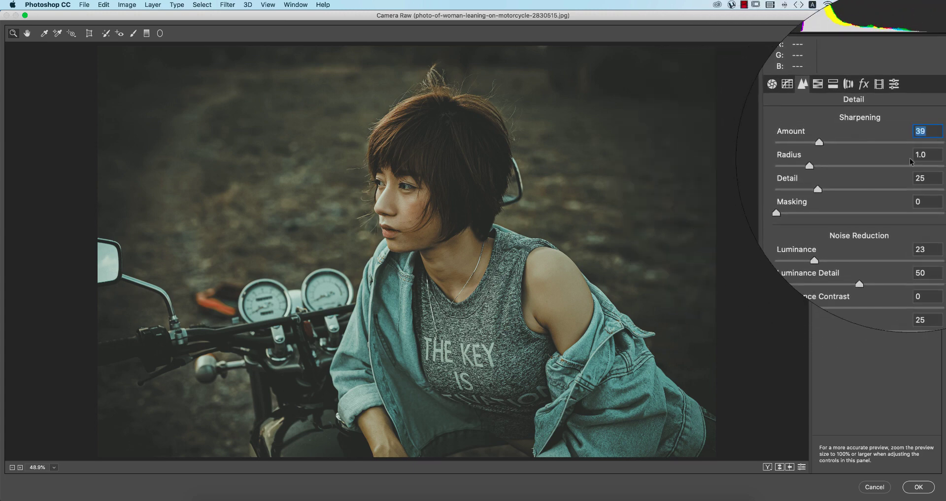
- Review sharpening Radius 1.0 and Detail, plus noise reduction Luminance 23, Luminance Detail and Color 25
{"action": "left_click", "coordinate": [924, 157]}
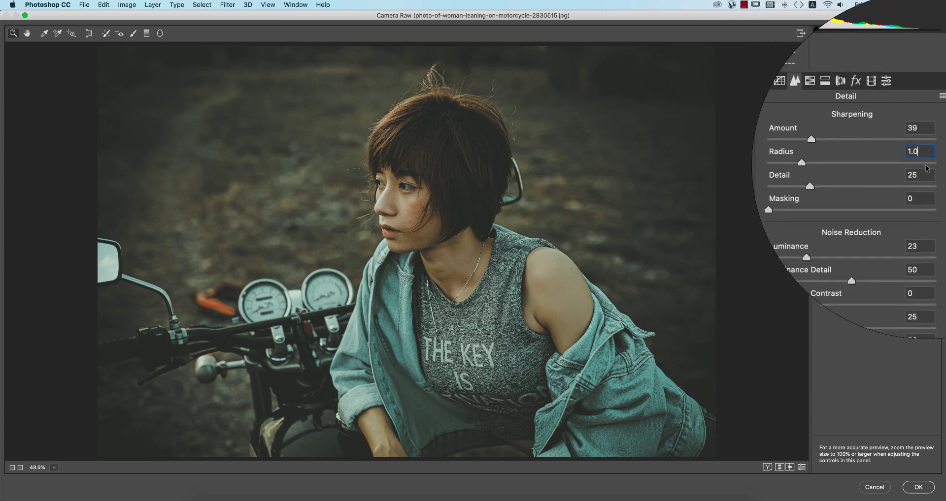
{"action": "key", "text": "Tab"}
{"action": "left_click", "coordinate": [928, 218]}
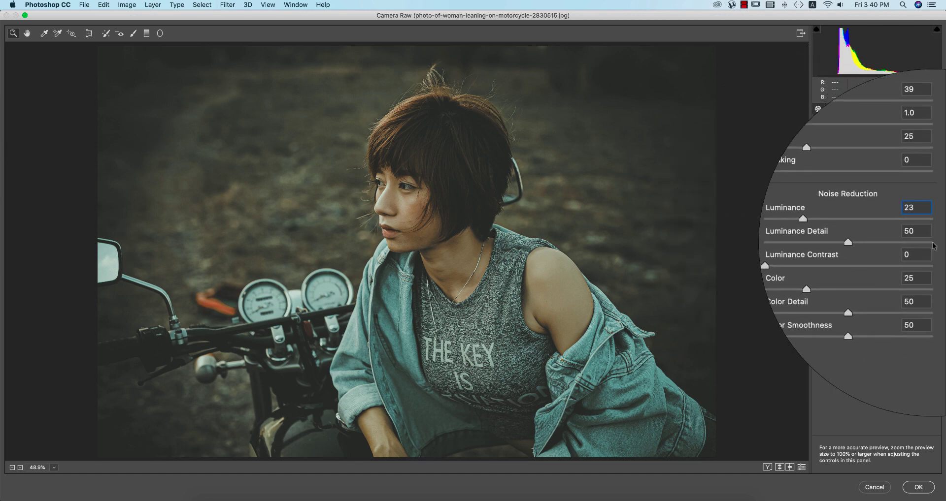
{"action": "left_click", "coordinate": [917, 238]}
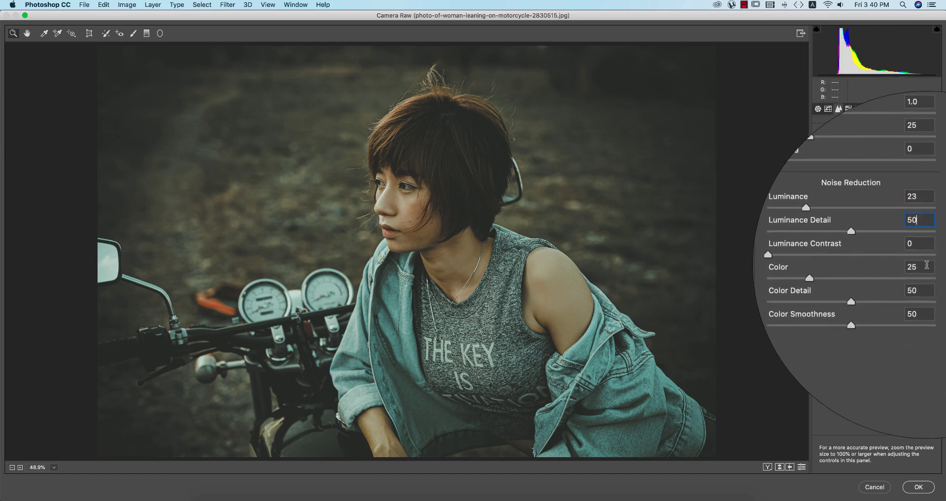
{"action": "left_click", "coordinate": [926, 270]}
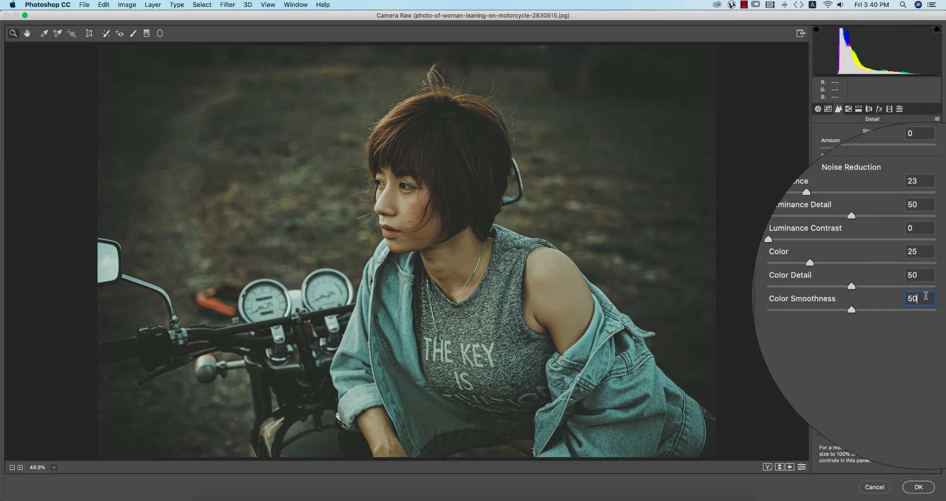
- Browse the HSL panel's Hue, Saturation and Luminance tabs
{"action": "left_click", "coordinate": [848, 109]}
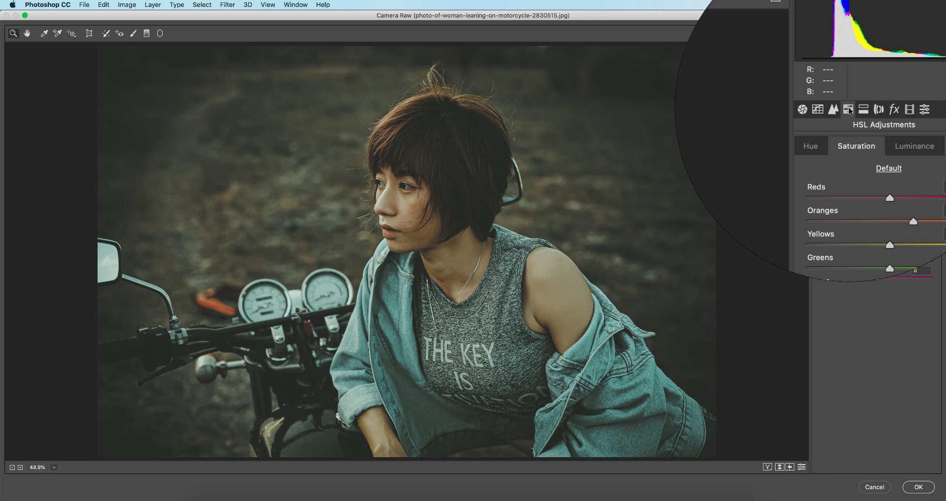
{"action": "left_click", "coordinate": [824, 138]}
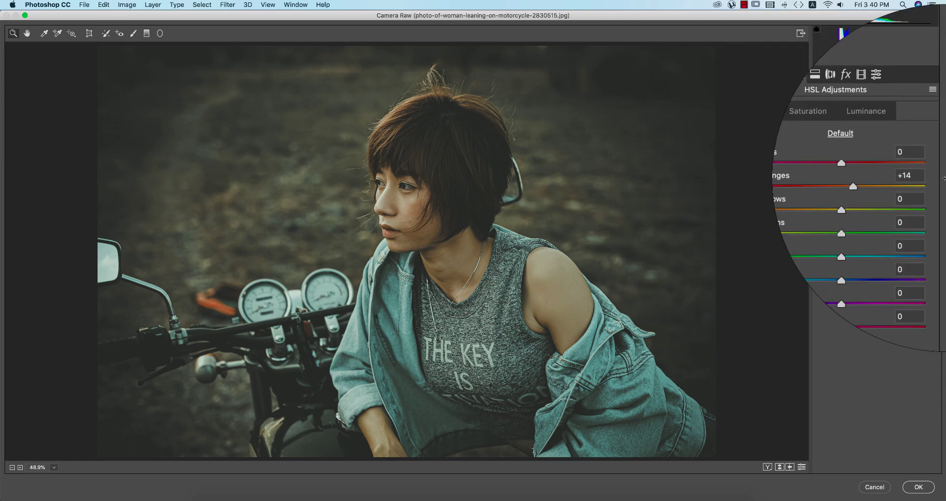
{"action": "left_click", "coordinate": [852, 134]}
{"action": "left_click", "coordinate": [894, 134]}
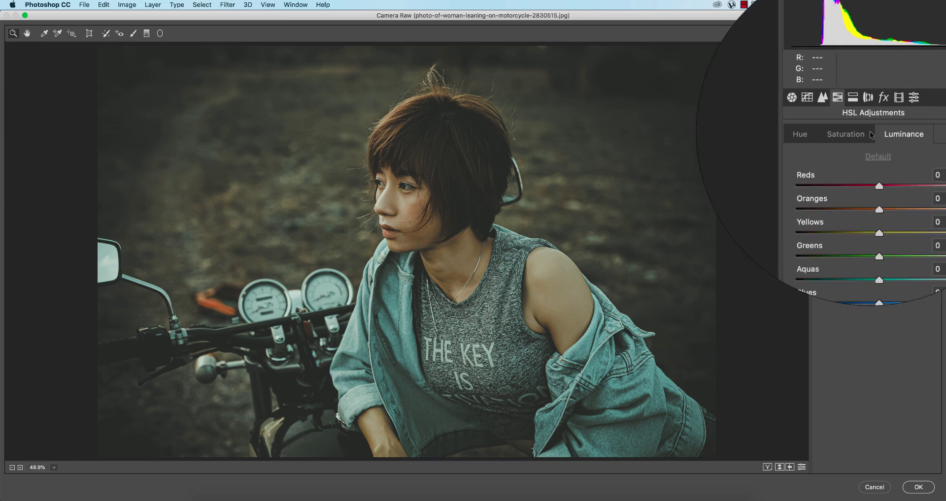
{"action": "left_click", "coordinate": [801, 134]}
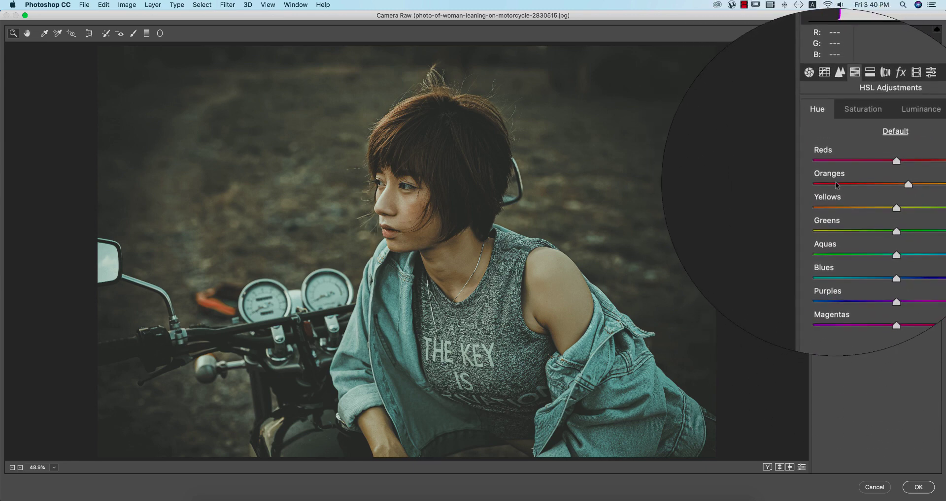
- Inspect the Oranges hue +14 and saturation +28, then the luminance values
{"action": "left_click", "coordinate": [927, 177]}
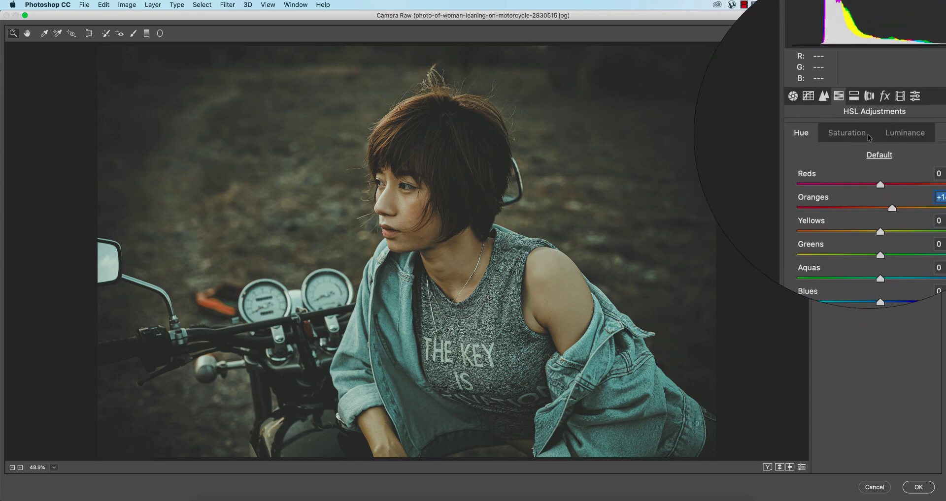
{"action": "left_click", "coordinate": [868, 134]}
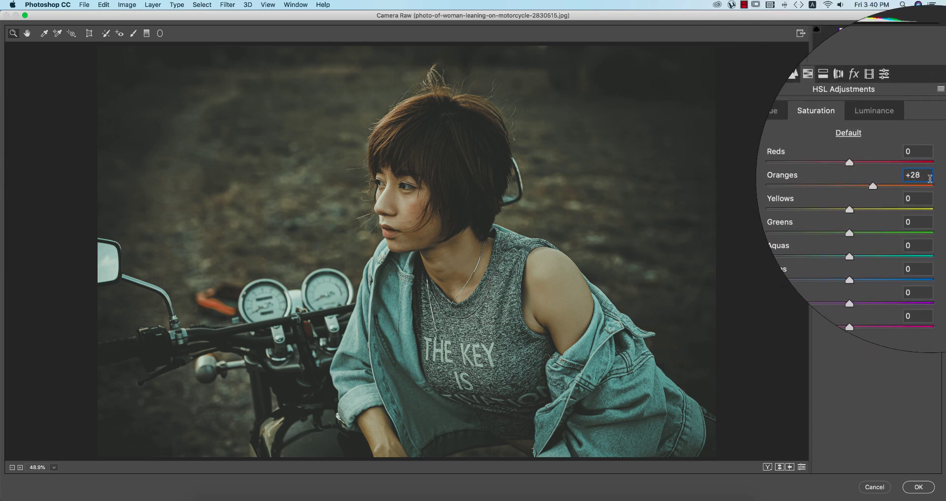
{"action": "left_click", "coordinate": [882, 123]}
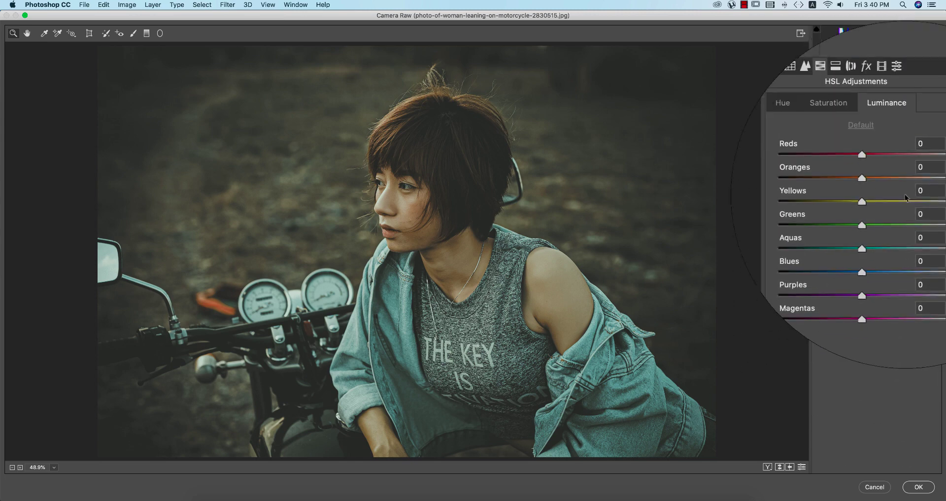
{"action": "left_click", "coordinate": [862, 107]}
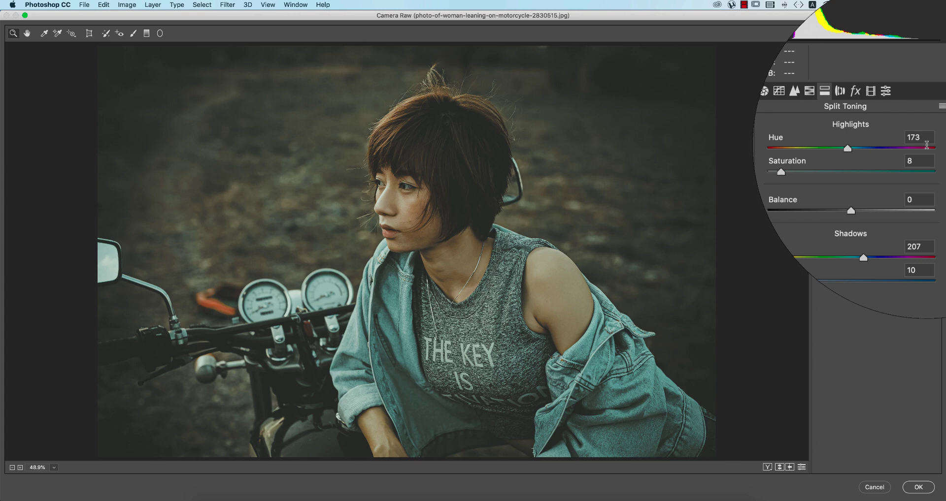
- Check Split Toning highlights hue 173 and saturation 8, and review Lens Corrections and Effects
{"action": "left_click", "coordinate": [924, 141]}
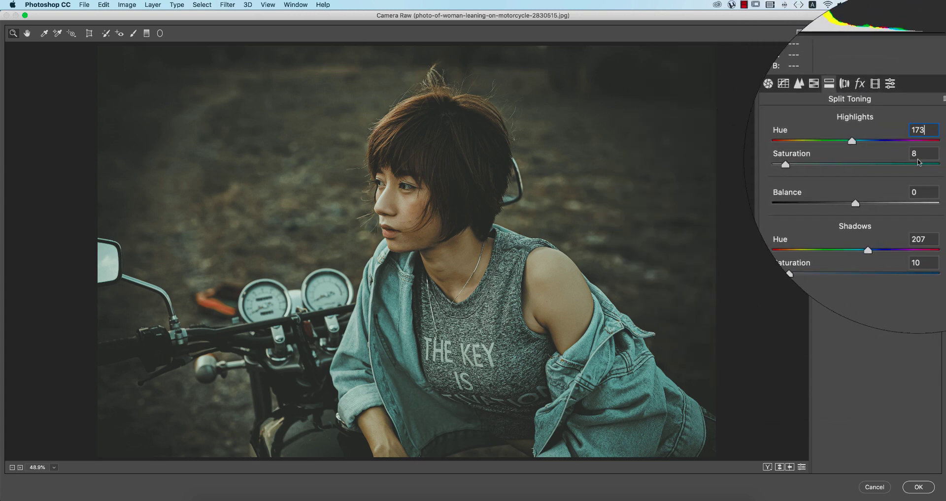
{"action": "left_click", "coordinate": [915, 154]}
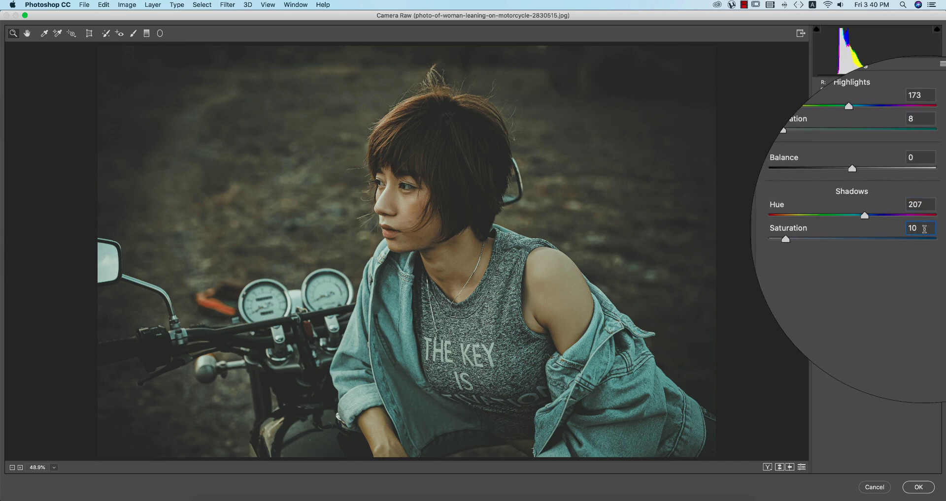
{"action": "left_click", "coordinate": [870, 98]}
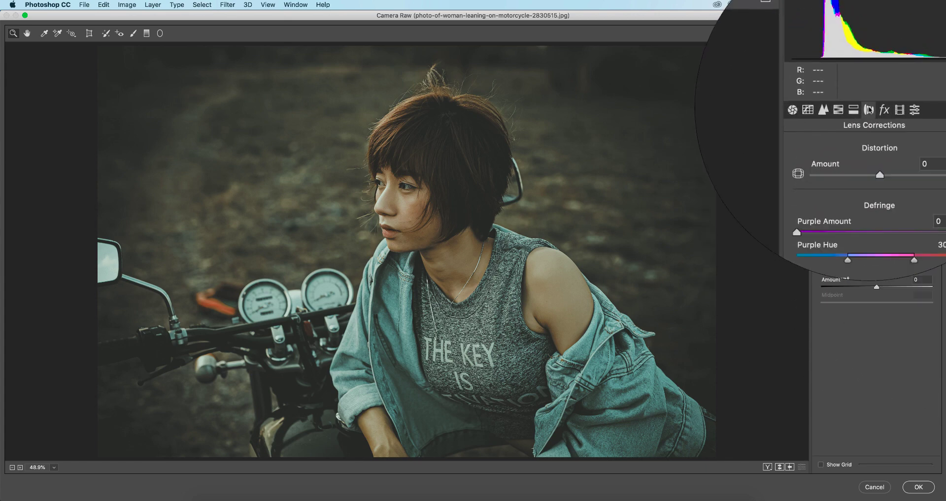
{"action": "left_click", "coordinate": [889, 52]}
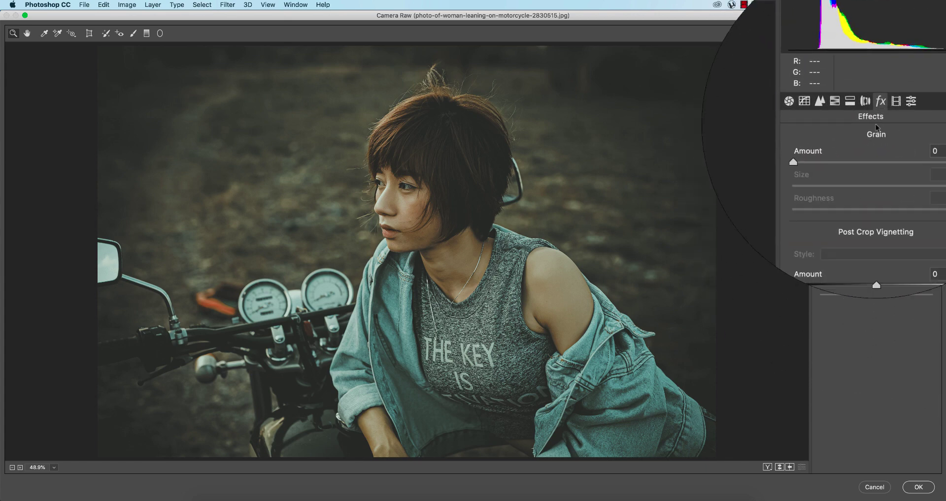
- Review Calibration Red Hue -21 and Blue Hue -11, then apply the Camera Raw grade
{"action": "left_click", "coordinate": [897, 107]}
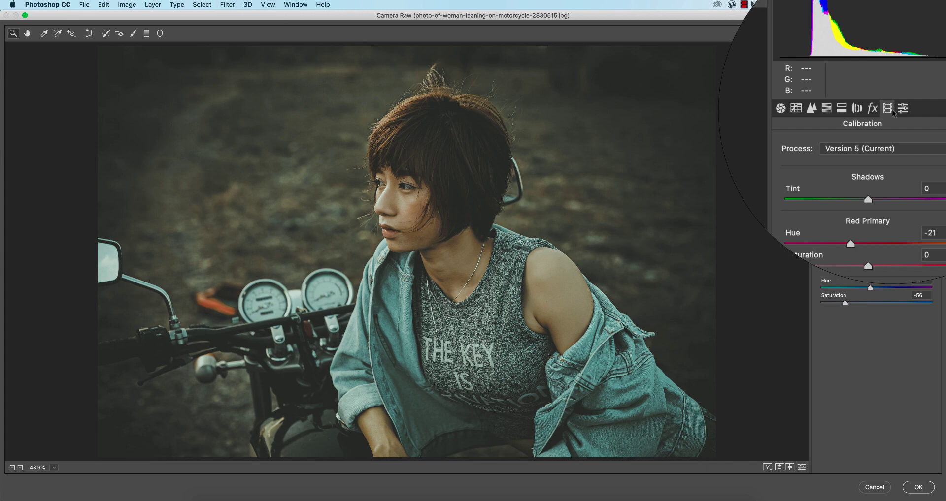
{"action": "left_click", "coordinate": [924, 192]}
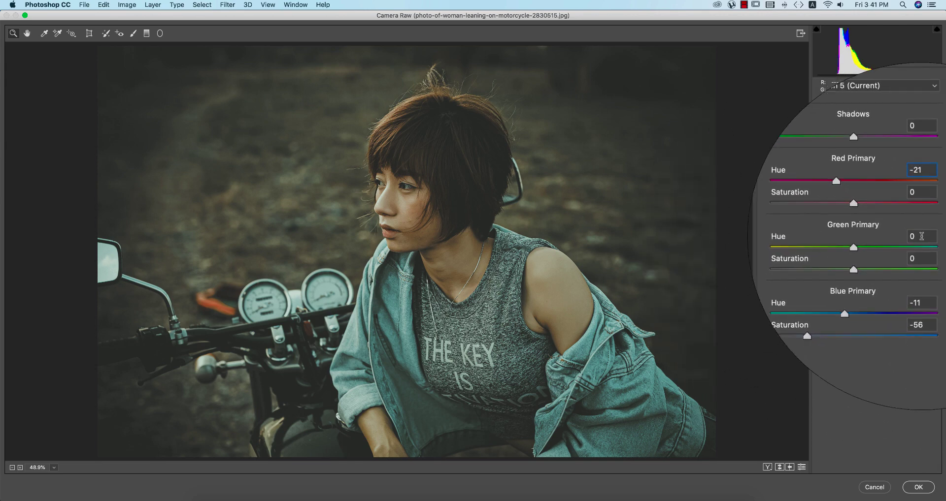
{"action": "left_click", "coordinate": [922, 280]}
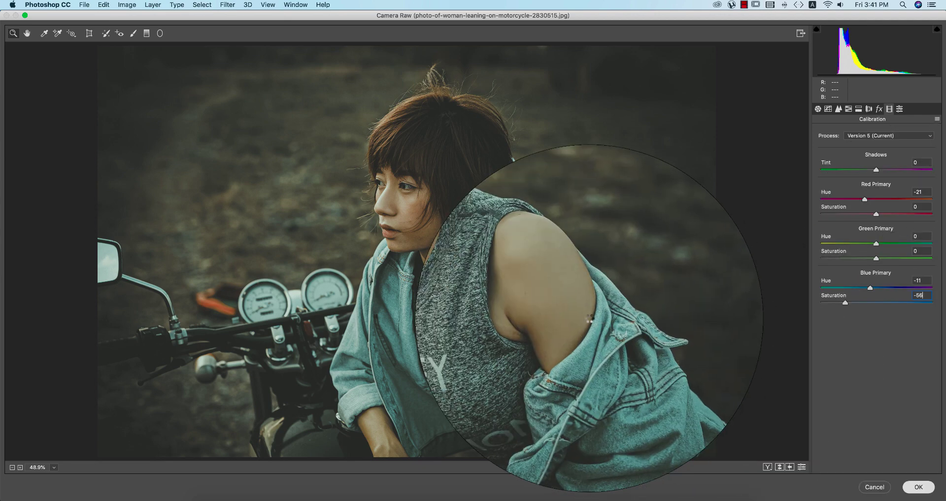
{"action": "key", "text": "Return"}
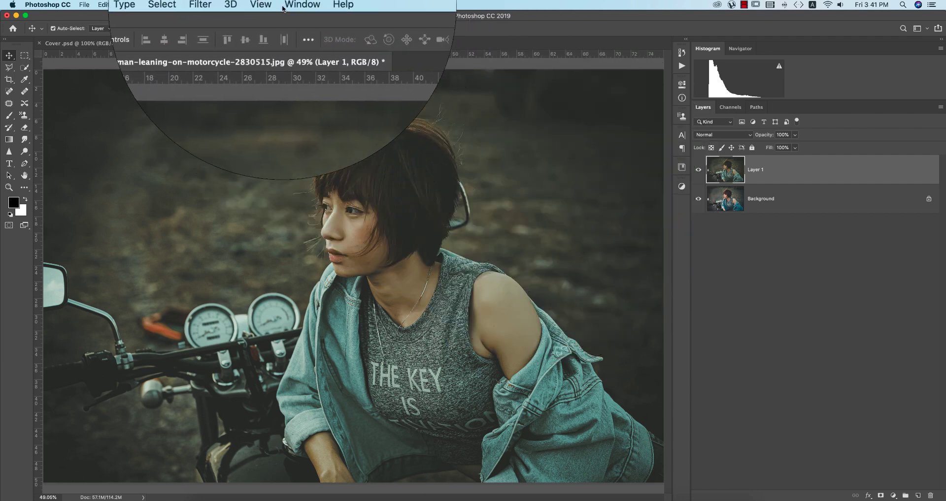
- Launch Nik Collection's Color Efex Pro 4 on Layer 1
{"action": "left_click", "coordinate": [231, 6]}
{"action": "mouse_move", "coordinate": [305, 250]}
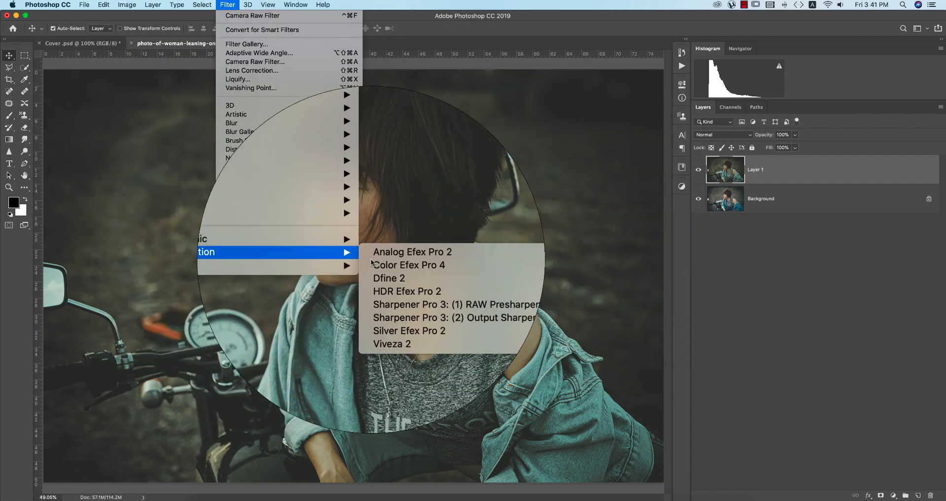
{"action": "left_click", "coordinate": [394, 264]}
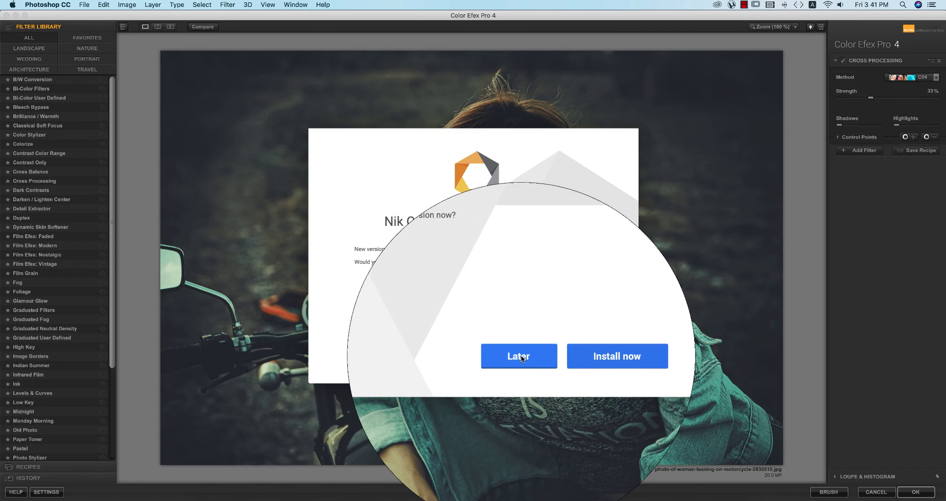
- Postpone the Nik update and apply Cross Processing with method C04 at 33%
{"action": "left_click", "coordinate": [521, 356]}
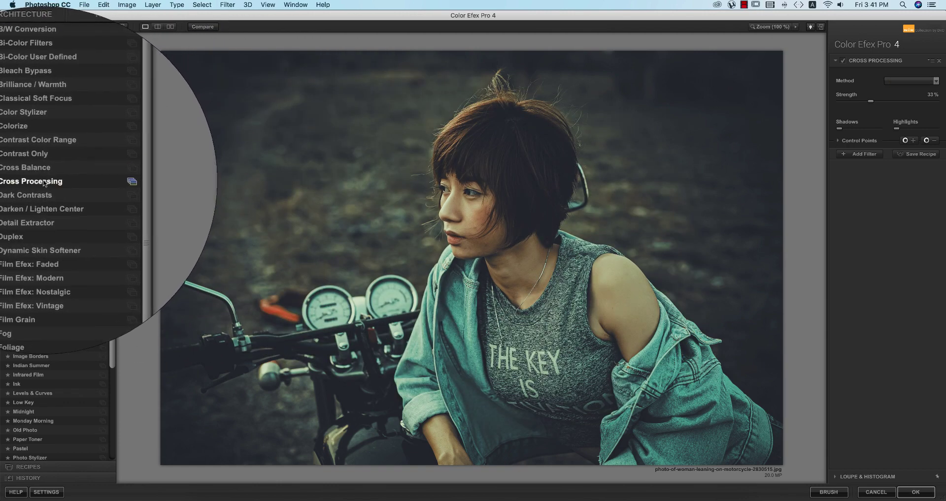
{"action": "left_click", "coordinate": [912, 88]}
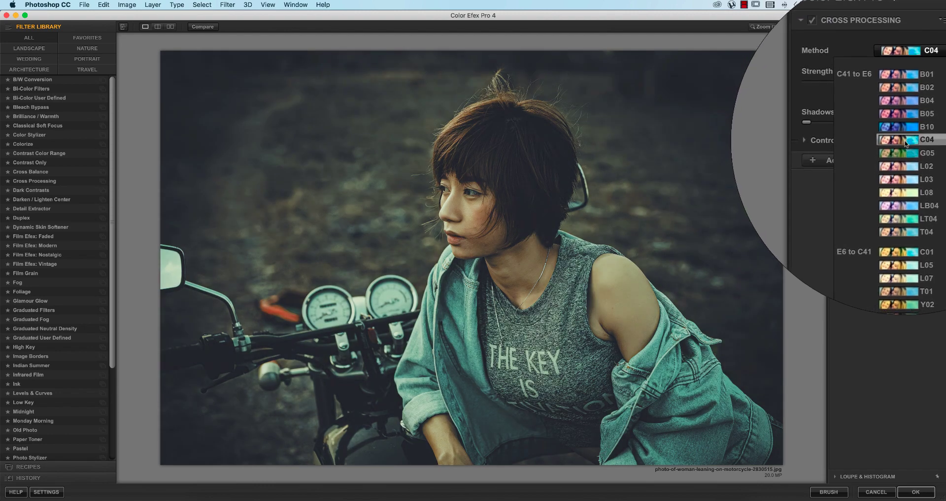
{"action": "left_click", "coordinate": [904, 141]}
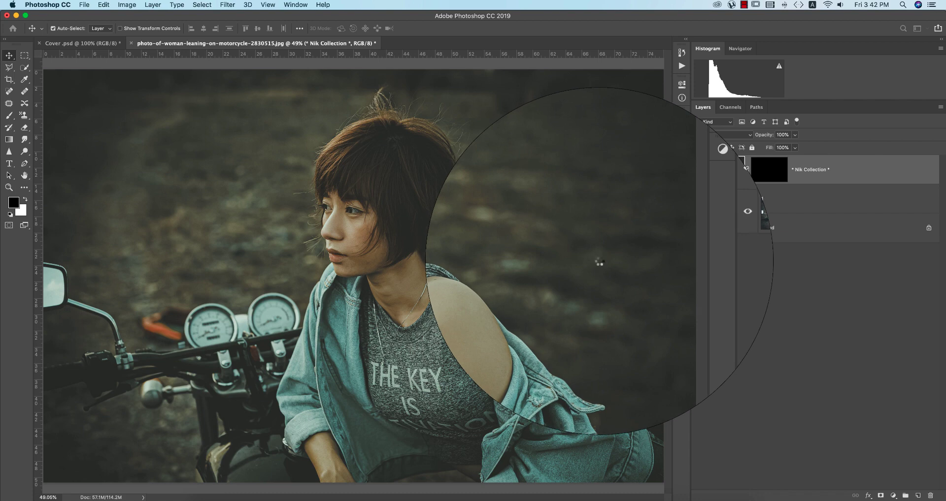
- Alt-click the Background visibility to compare against the original, then start opening another image
{"action": "left_click", "coordinate": [698, 229], "text": "alt"}
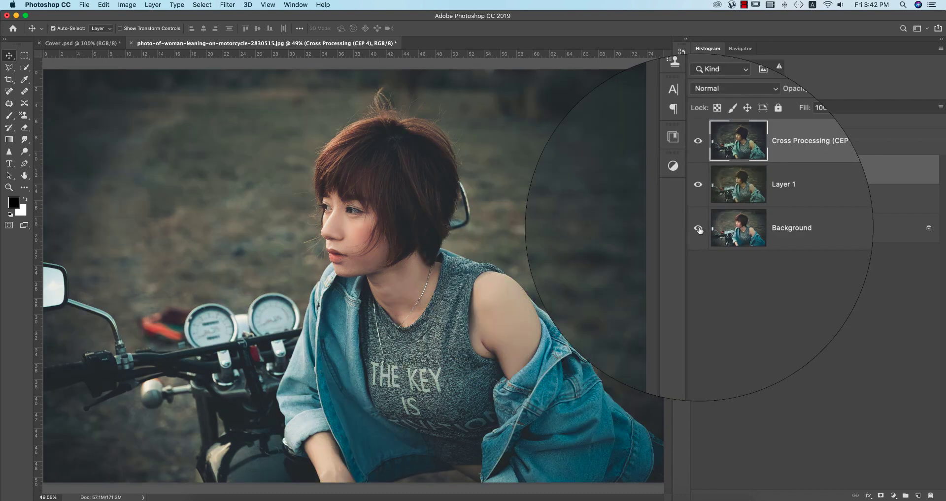
{"action": "left_click", "coordinate": [699, 230], "text": "alt"}
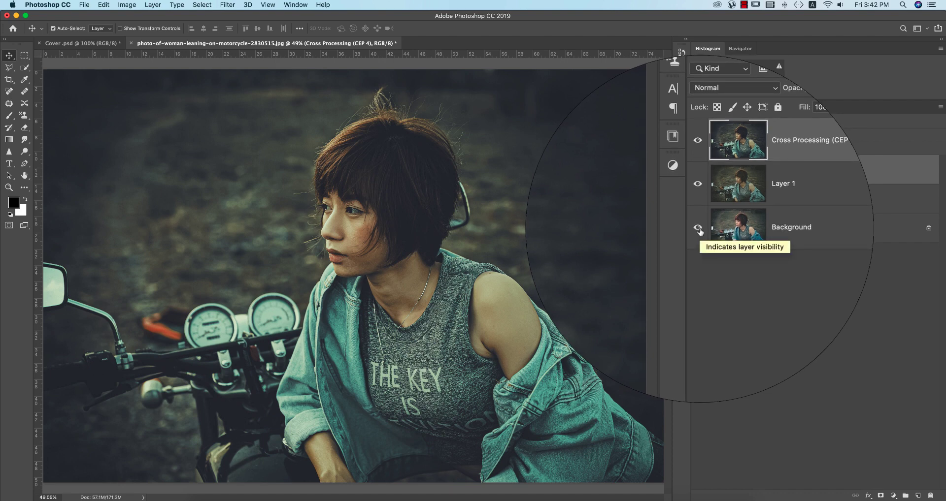
{"action": "left_click", "coordinate": [85, 6]}
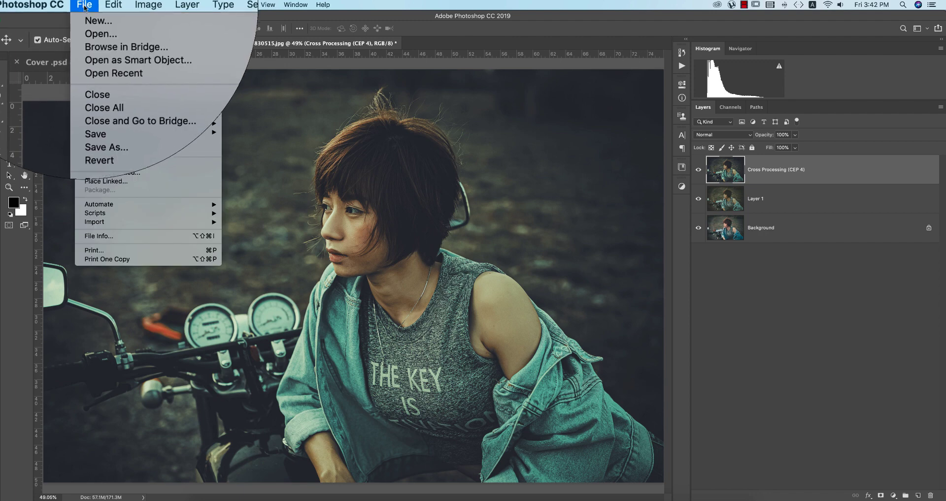
{"action": "left_click", "coordinate": [96, 24]}
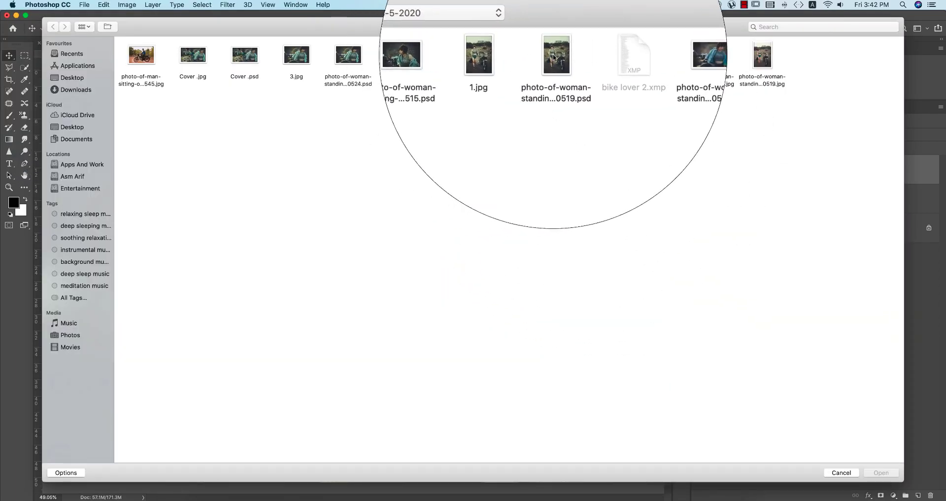
- Open the standing-woman photo, fit it to the window, duplicate it as Layer 1, and launch Camera Raw Filter
{"action": "left_click", "coordinate": [756, 54]}
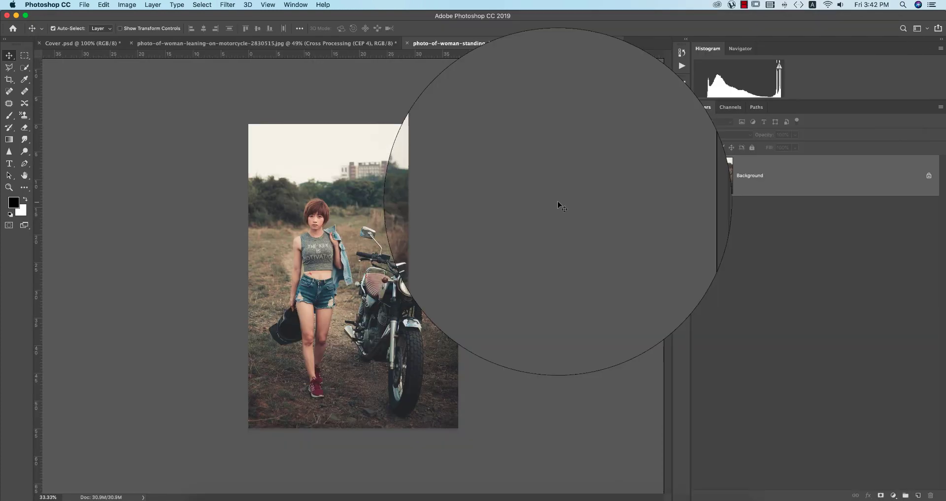
{"action": "key", "text": "super+0"}
{"action": "key", "text": "super+j"}
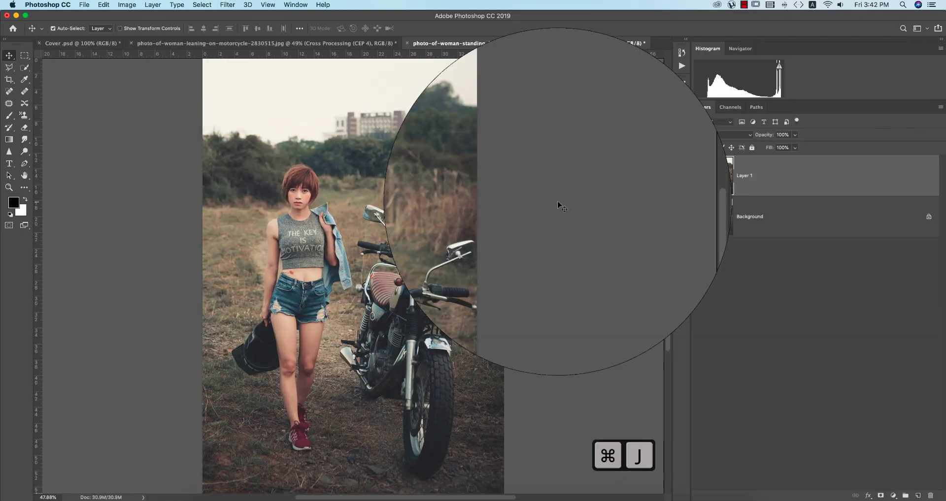
{"action": "left_click", "coordinate": [227, 5]}
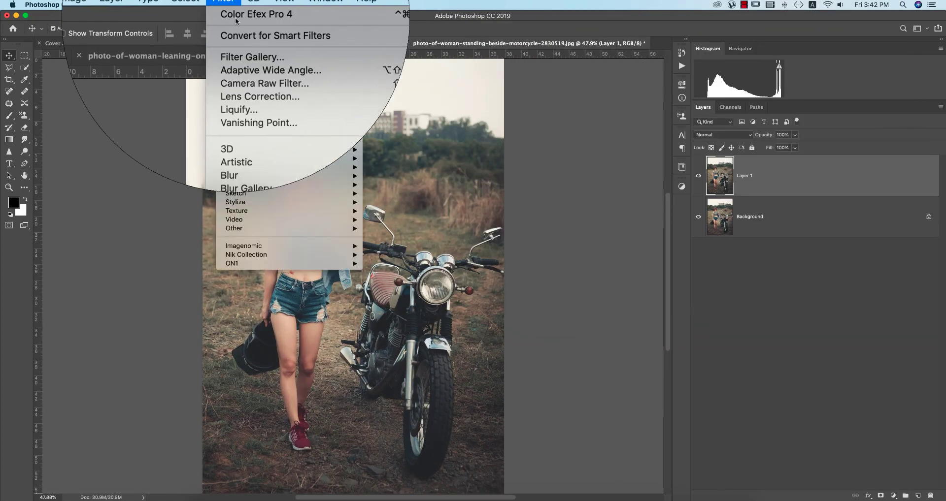
{"action": "left_click", "coordinate": [252, 61]}
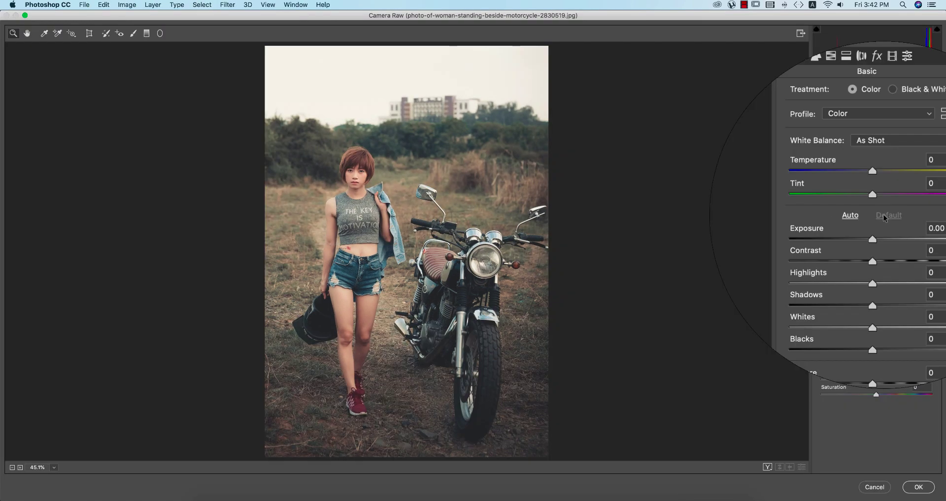
- Load the 'bike lover 2' Camera Raw settings preset onto Layer 1
{"action": "left_click", "coordinate": [928, 120]}
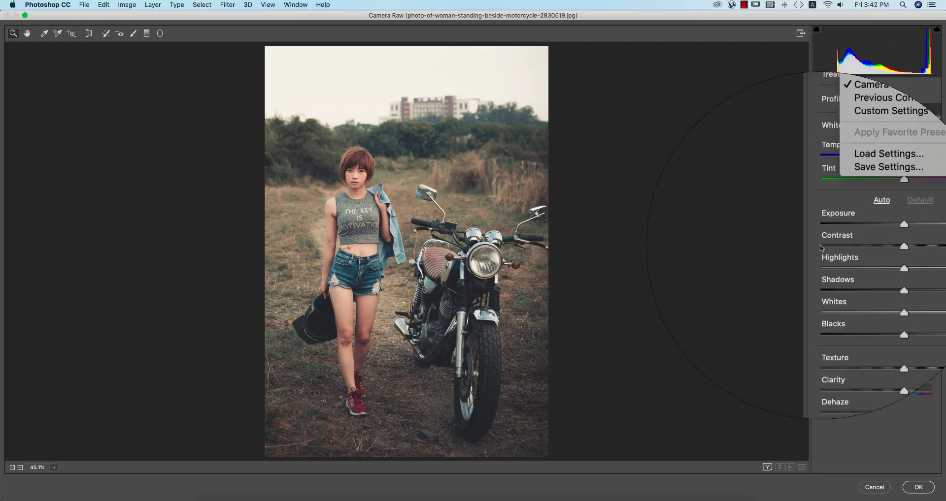
{"action": "left_click", "coordinate": [844, 183]}
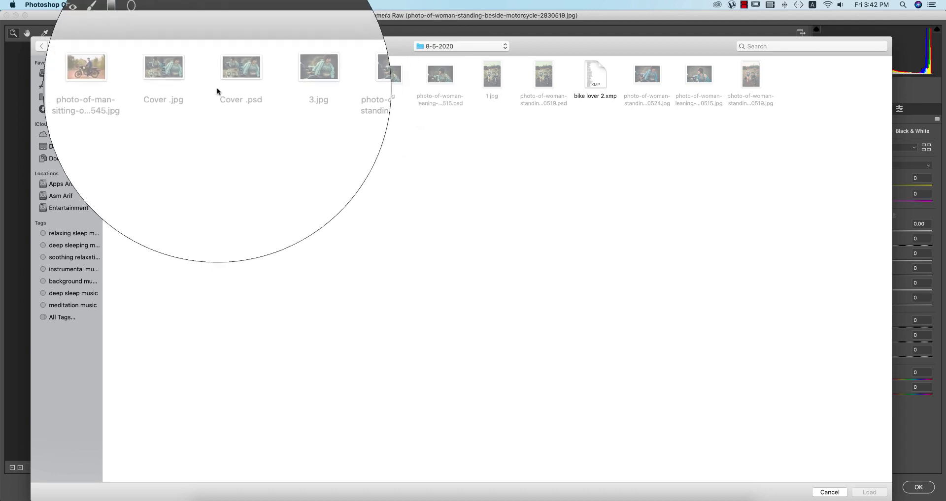
{"action": "double_click", "coordinate": [594, 81]}
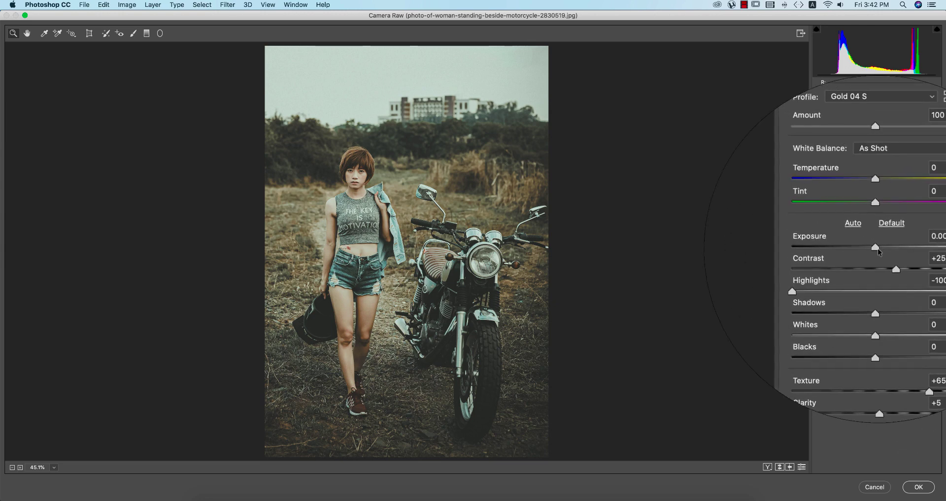
- Adjust Exposure to -0.25, Whites to -24 and Highlights to -40, then apply the grade
{"action": "left_click_drag", "start_coordinate": [876, 248], "coordinate": [873, 248]}
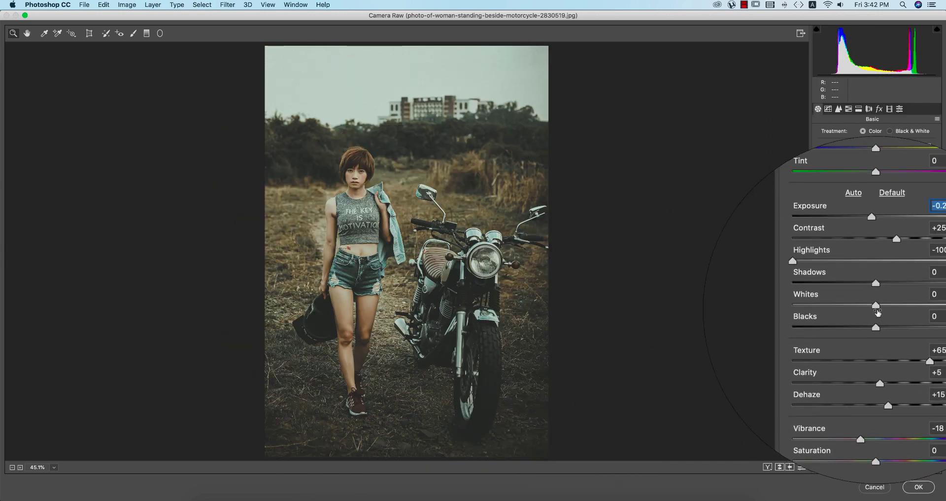
{"action": "mouse_move", "coordinate": [875, 306]}
{"action": "left_mouse_down"}
{"action": "mouse_move", "coordinate": [909, 308]}
{"action": "mouse_move", "coordinate": [863, 305]}
{"action": "left_mouse_up"}
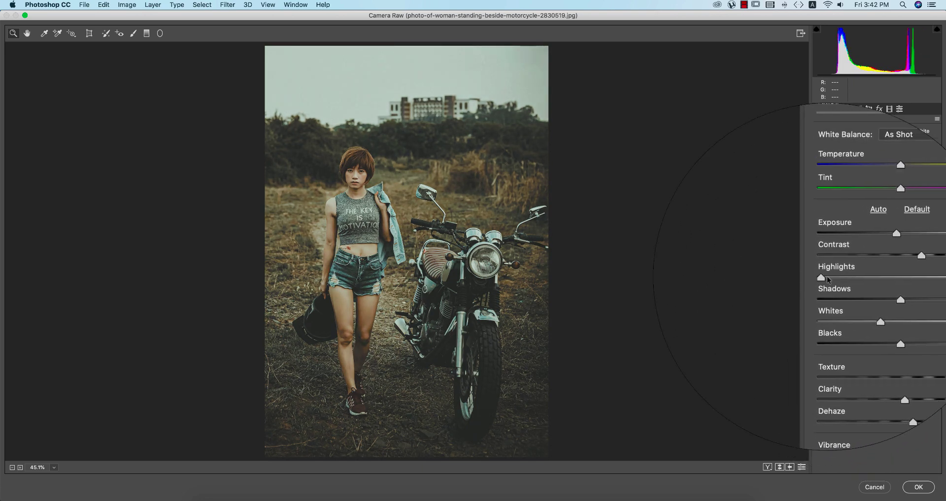
{"action": "left_click_drag", "start_coordinate": [800, 265], "coordinate": [854, 279]}
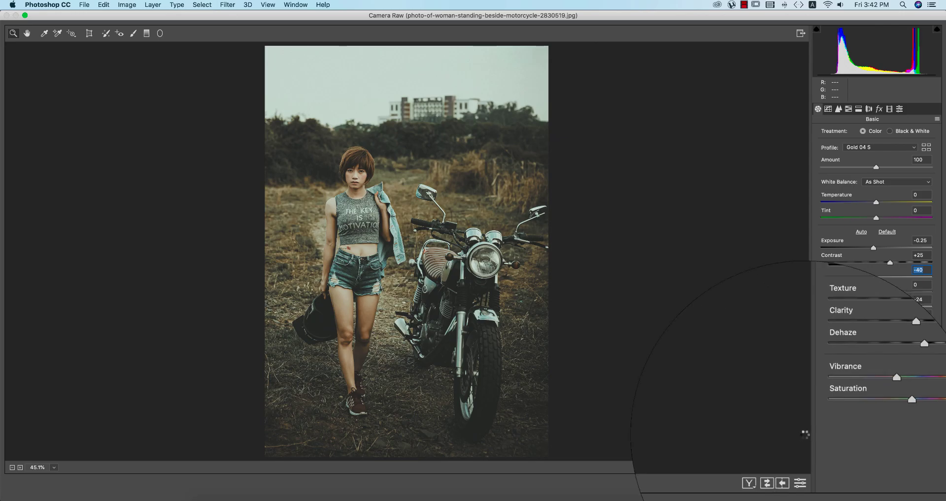
{"action": "key", "text": "Return"}
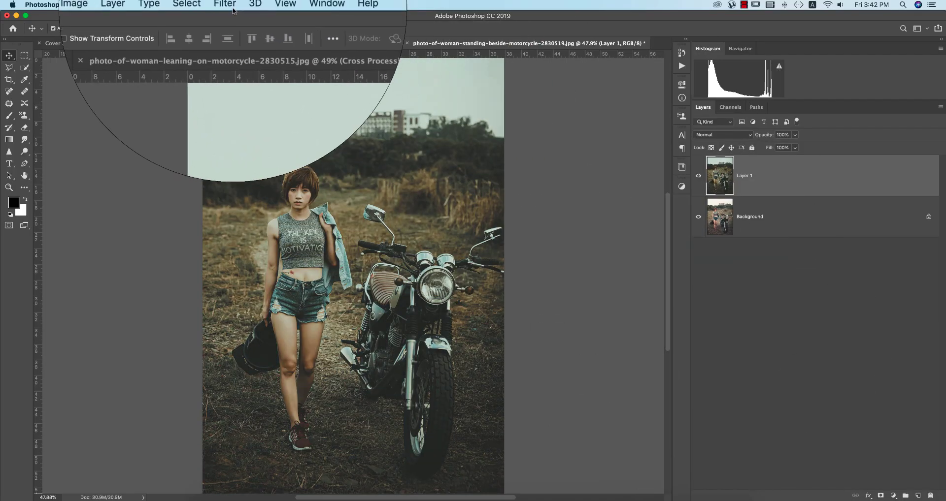
- Run Nik Color Efex Pro 4 Cross Processing with method C04 on the standing photo
{"action": "left_click", "coordinate": [228, 5]}
{"action": "mouse_move", "coordinate": [274, 254]}
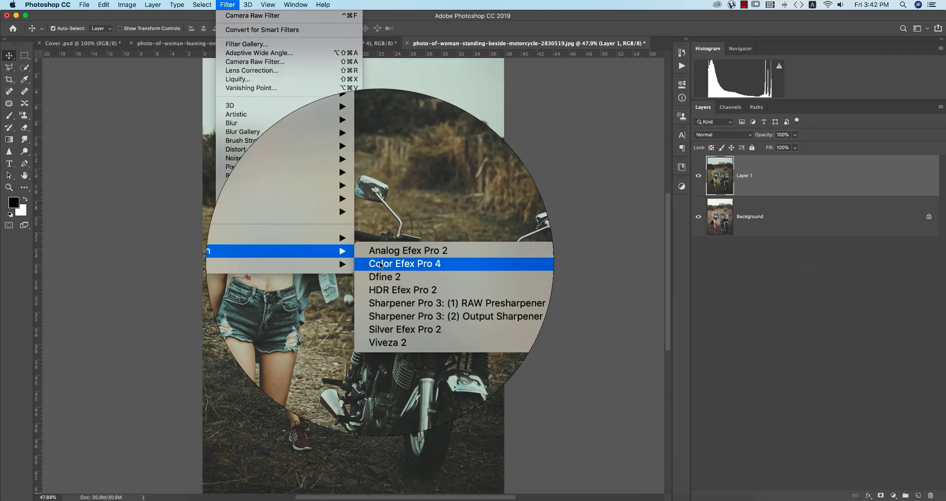
{"action": "left_click", "coordinate": [380, 265]}
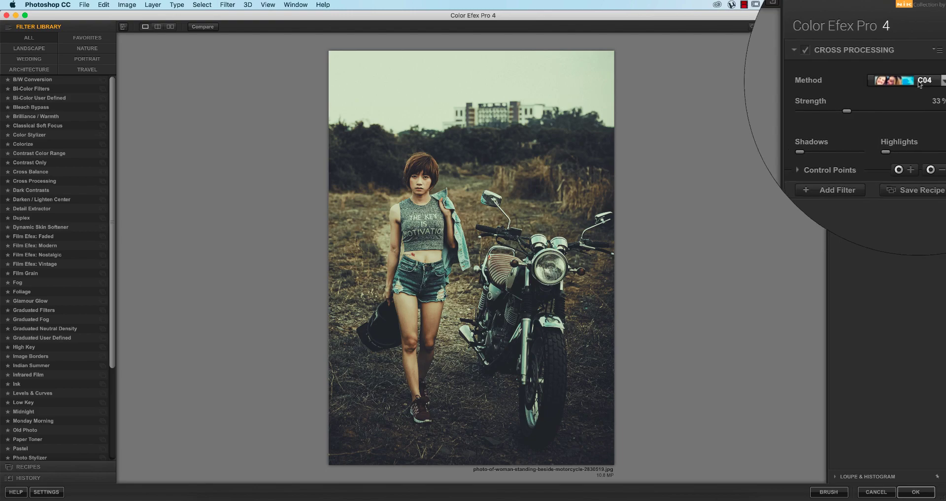
{"action": "left_click", "coordinate": [911, 61]}
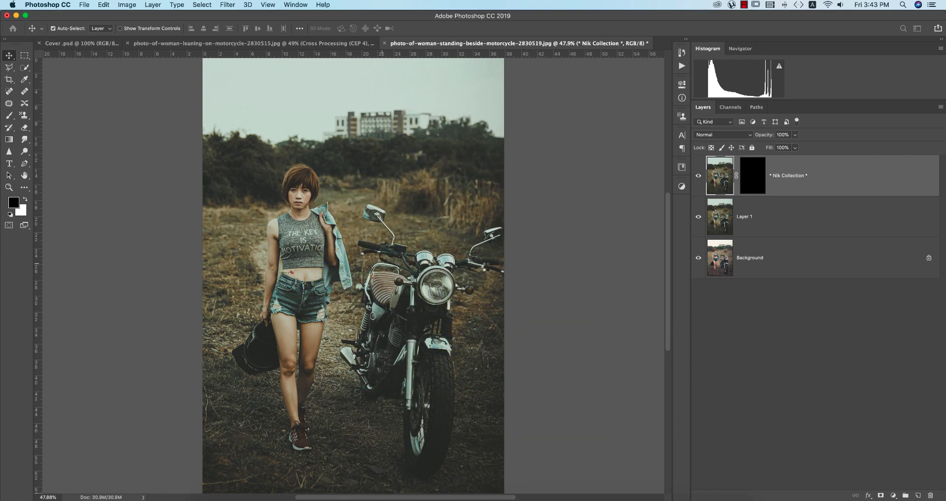
{"action": "left_click", "coordinate": [698, 258], "text": "alt"}
{"action": "left_click", "coordinate": [698, 258], "text": "alt"}
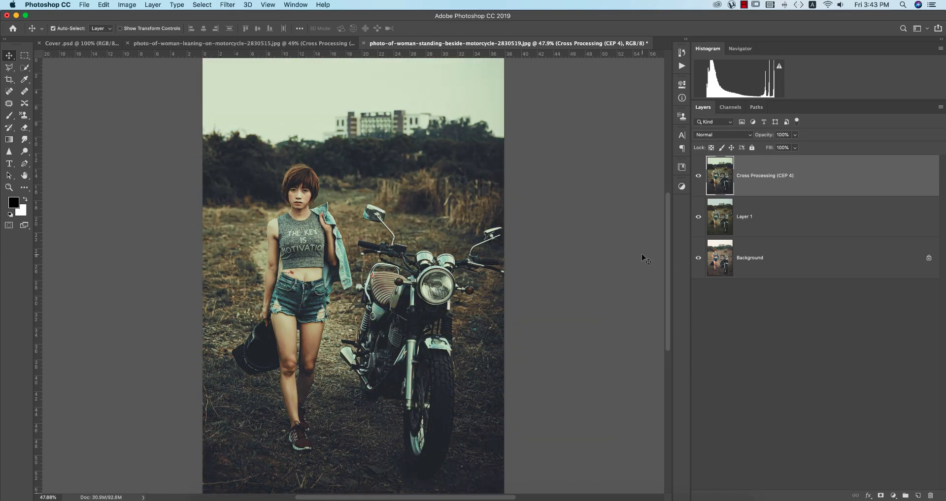